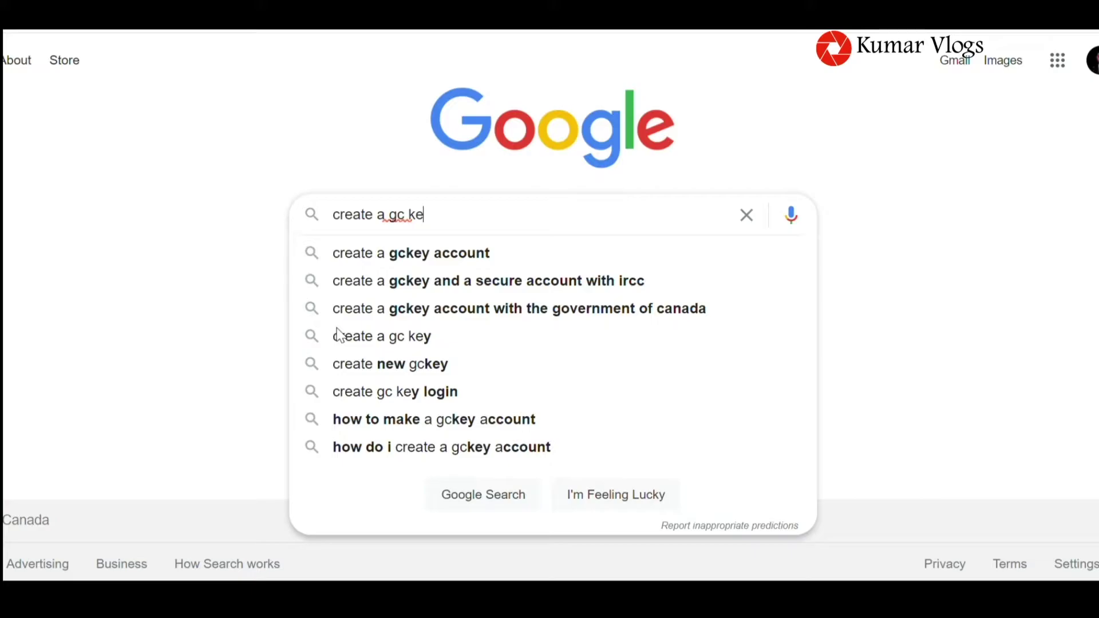
Step: Search Google for 'create a gckey account' and open the first canada.ca result
key(Down)
key(Return)
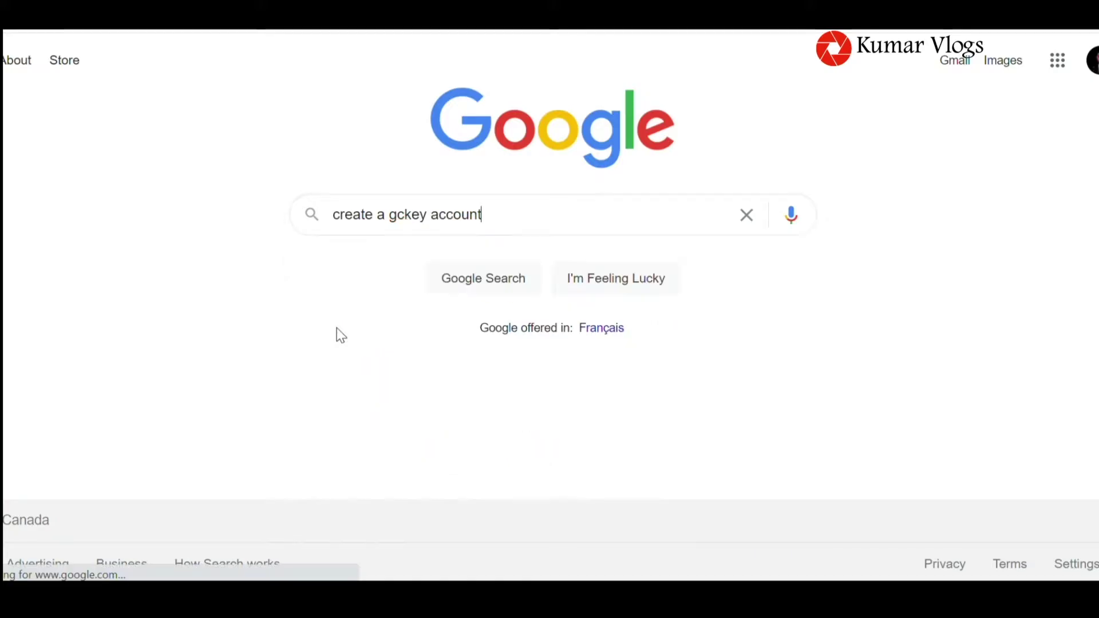
click(168, 231)
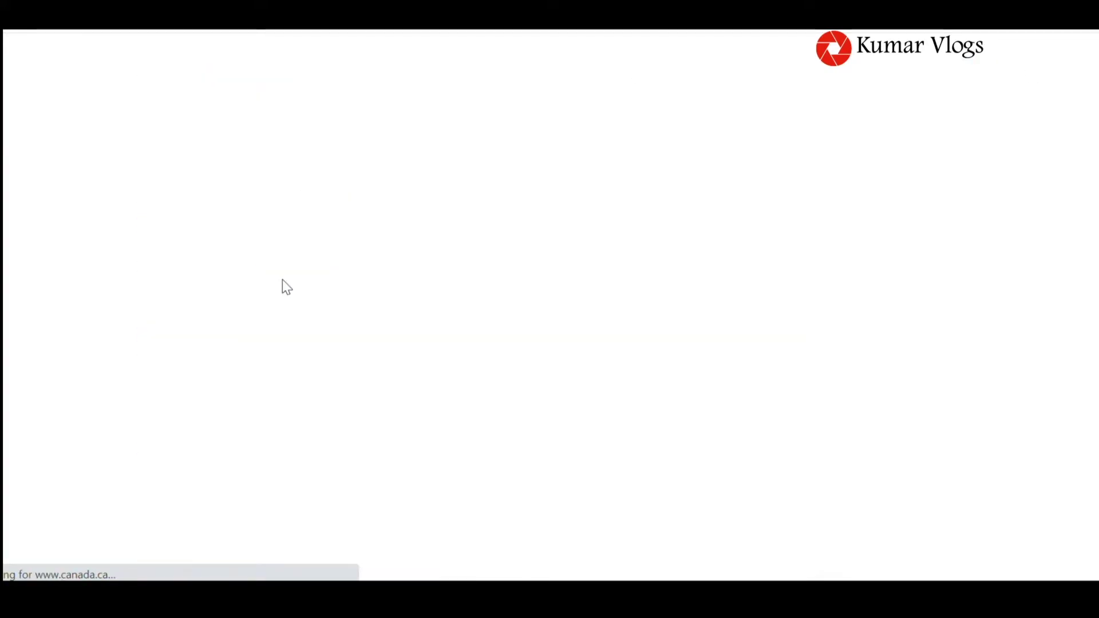
Step: Go to the IRCC account registration page and highlight the two ways to register
scroll(549, 309, down, 5)
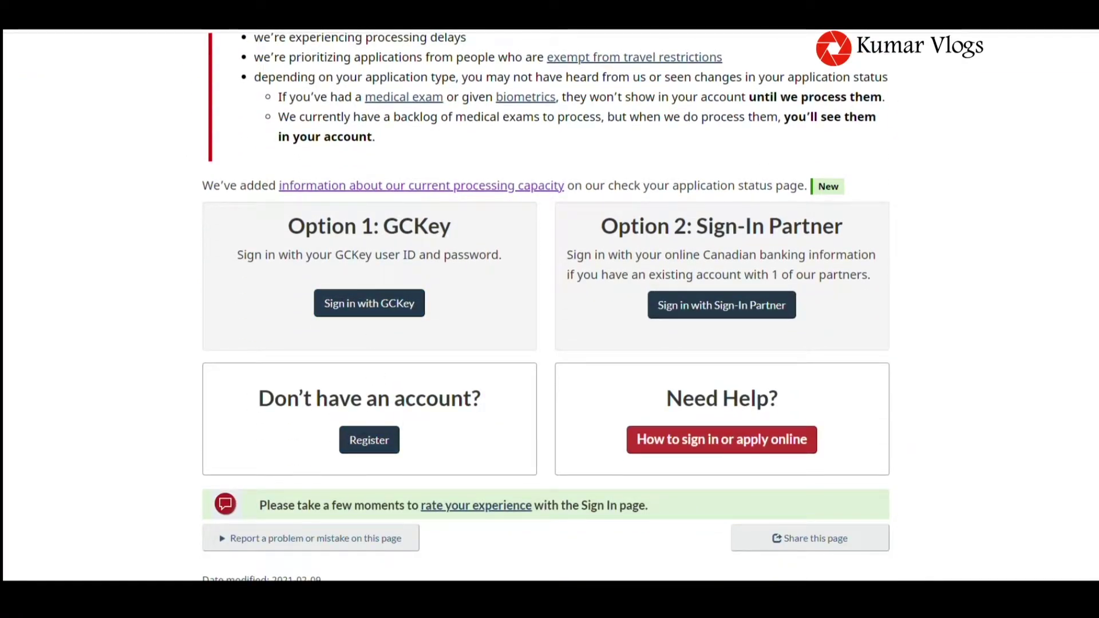
click(347, 443)
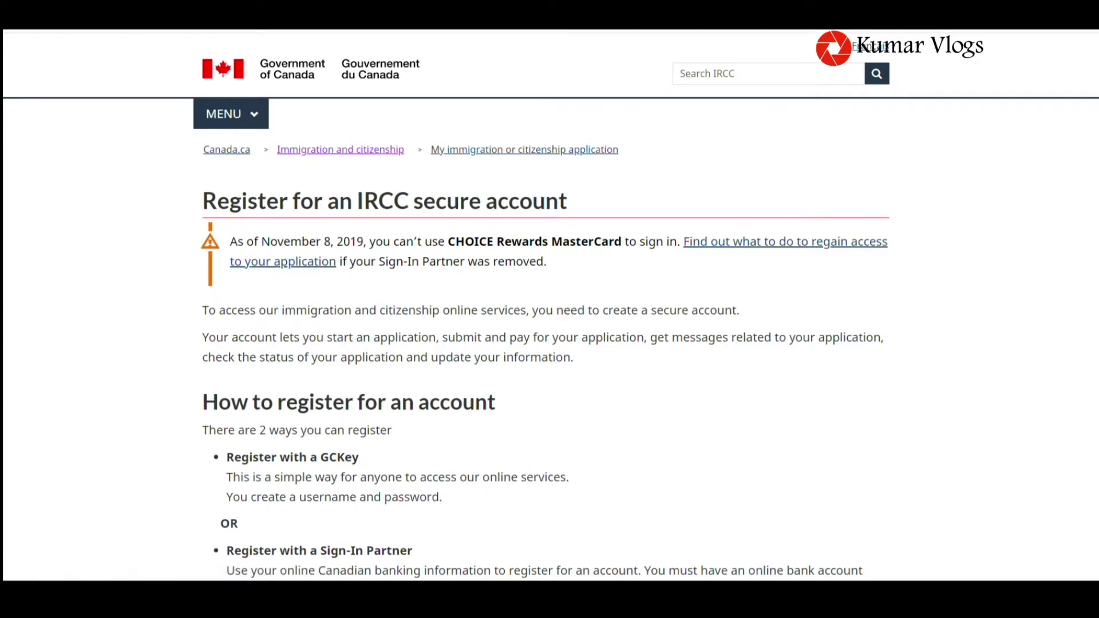
scroll(198, 255, down, 3)
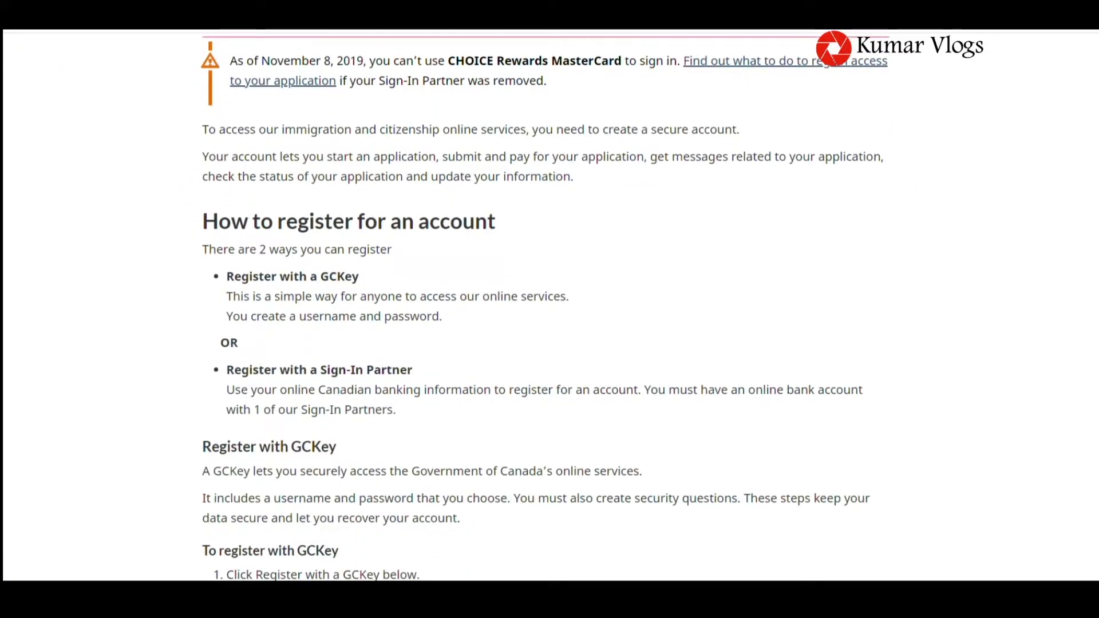
drag(196, 250, 447, 319)
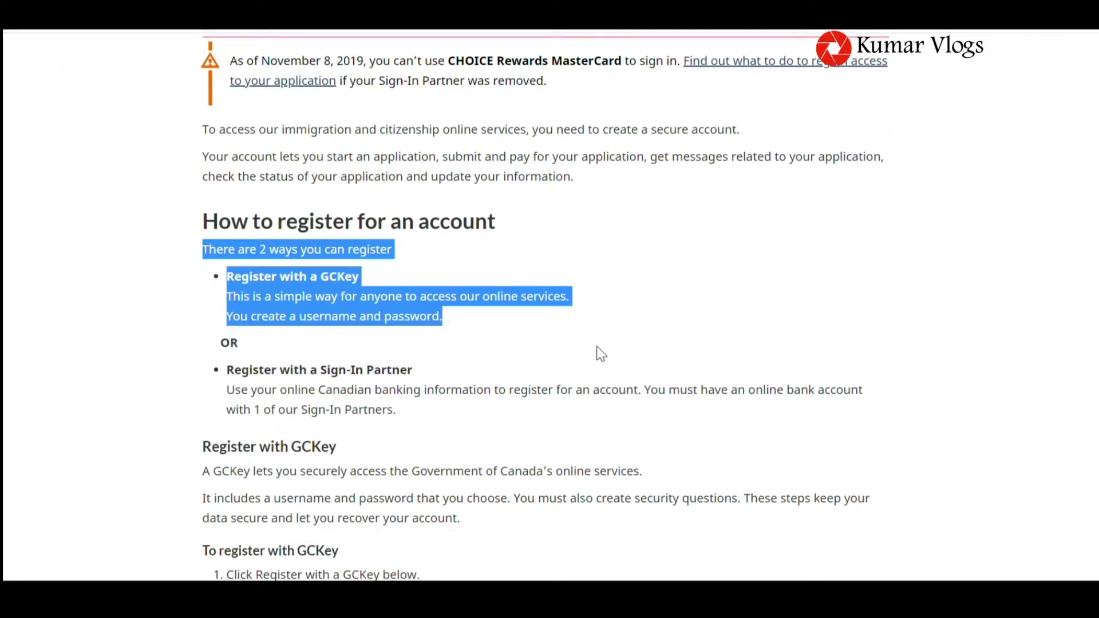
Step: Highlight the 'To register with GCKey' steps on the registration page
scroll(572, 321, down, 2)
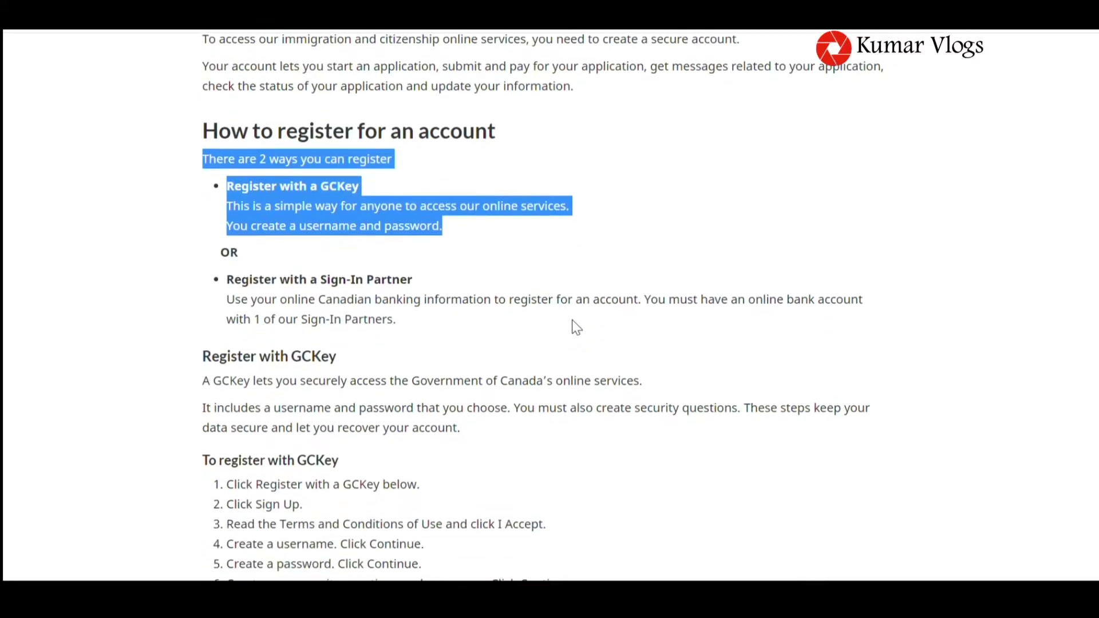
scroll(572, 319, down, 3)
scroll(572, 320, down, 3)
scroll(572, 319, up, 3)
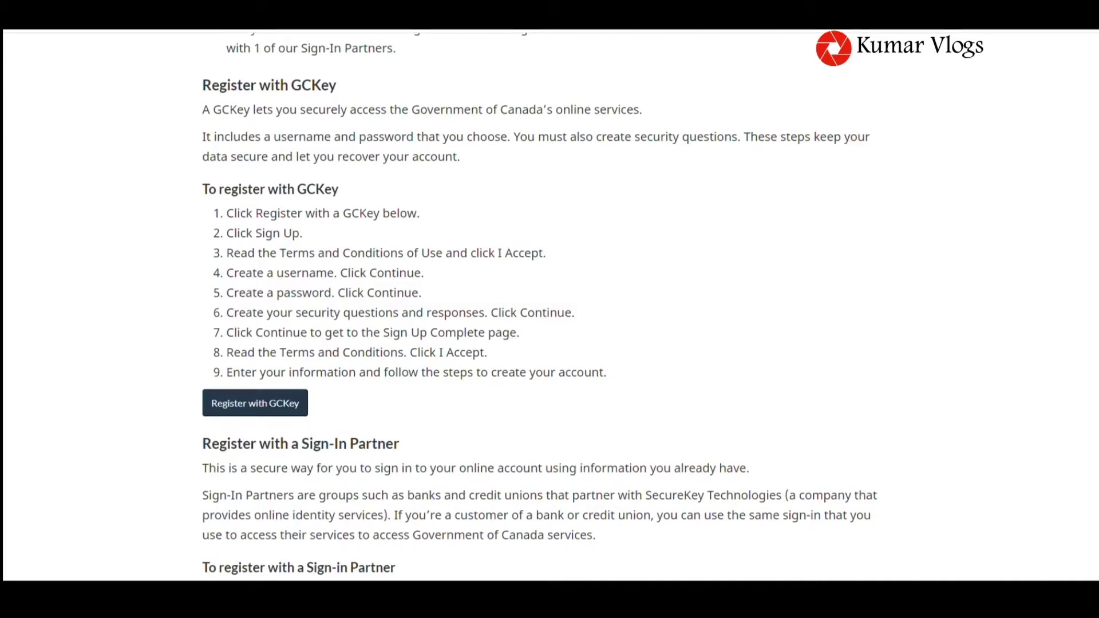
drag(202, 189, 618, 381)
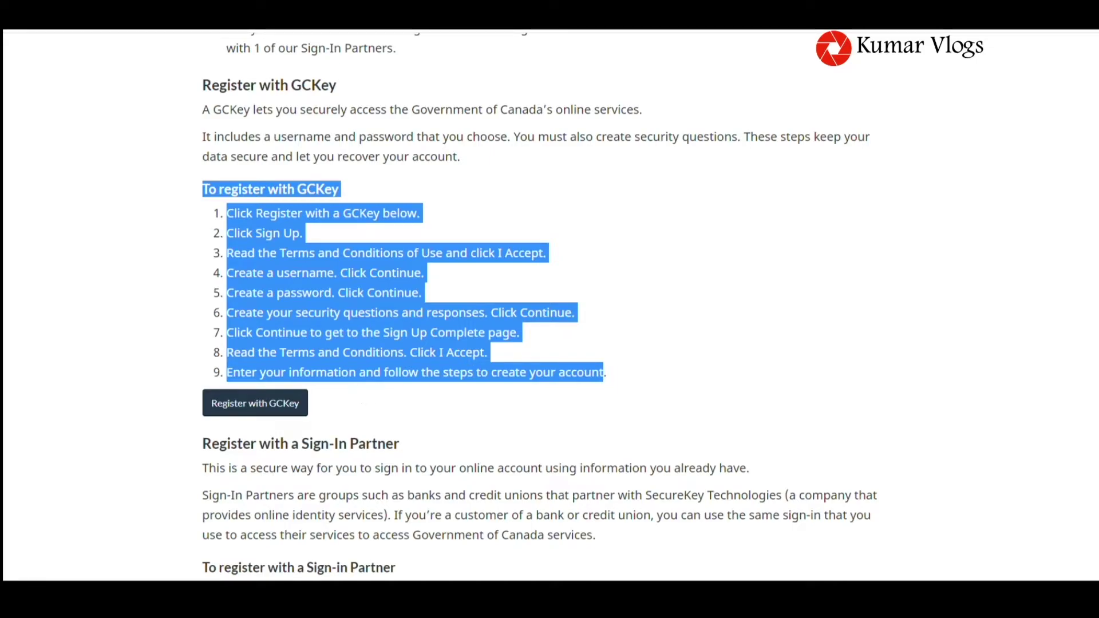
scroll(206, 85, down, 5)
drag(202, 82, 617, 342)
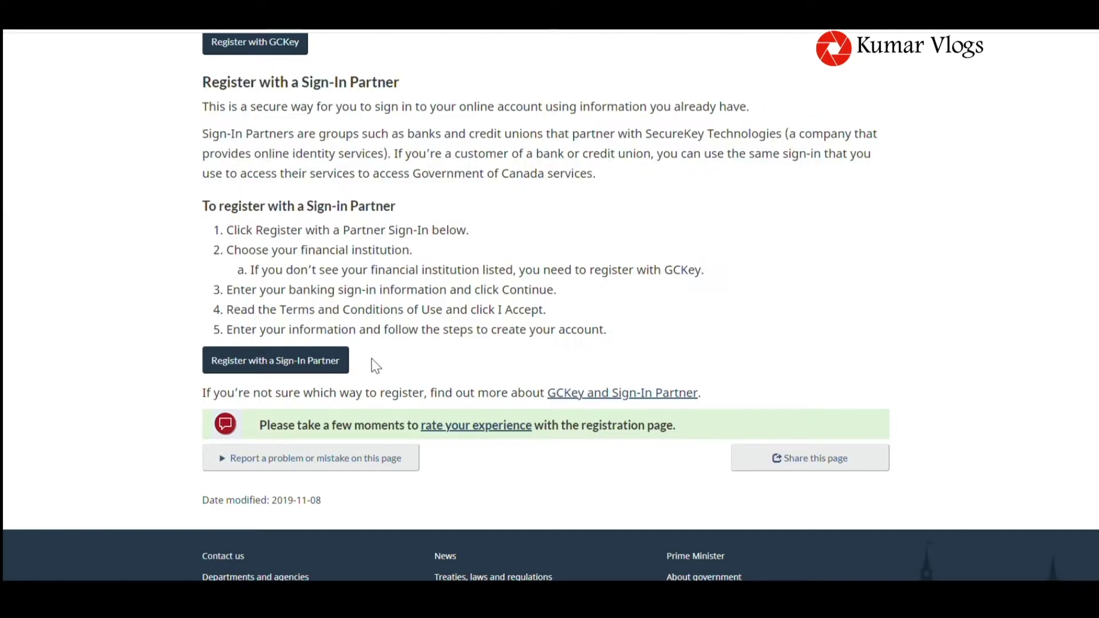
click(320, 360)
scroll(496, 339, down, 10)
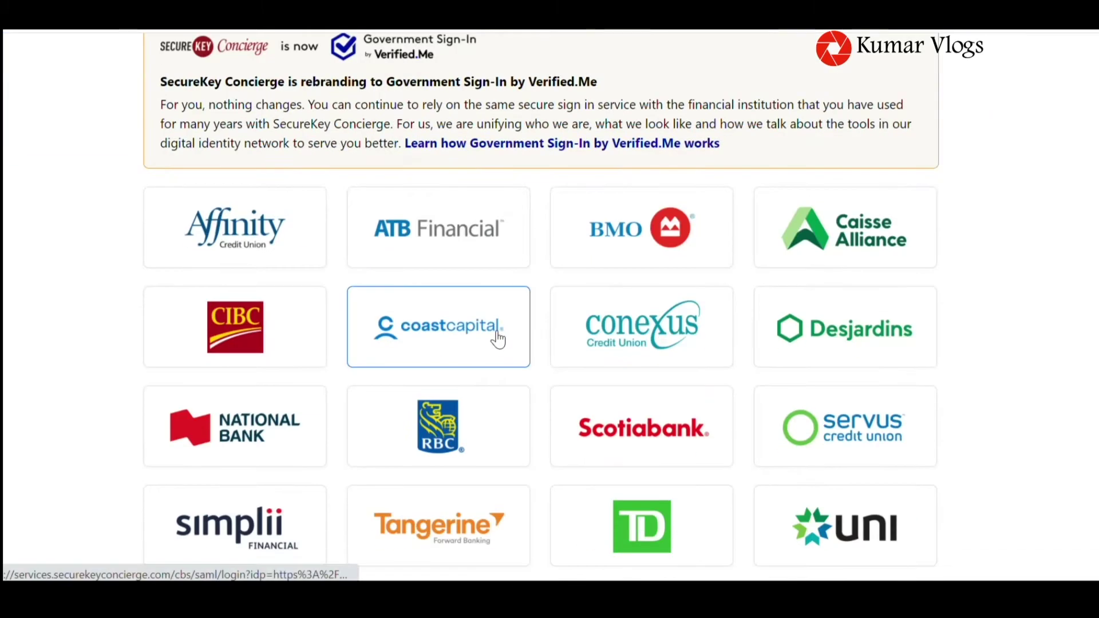
scroll(657, 367, up, 3)
click(642, 287)
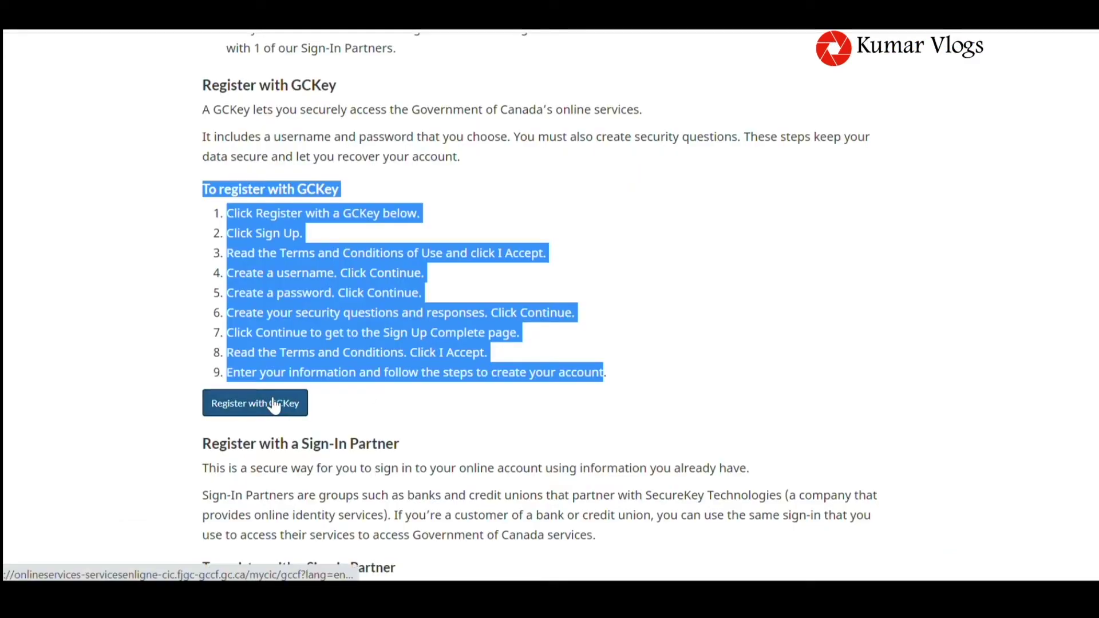
Step: Start a new GCKey sign-up and accept the GCKey terms and conditions
click(274, 406)
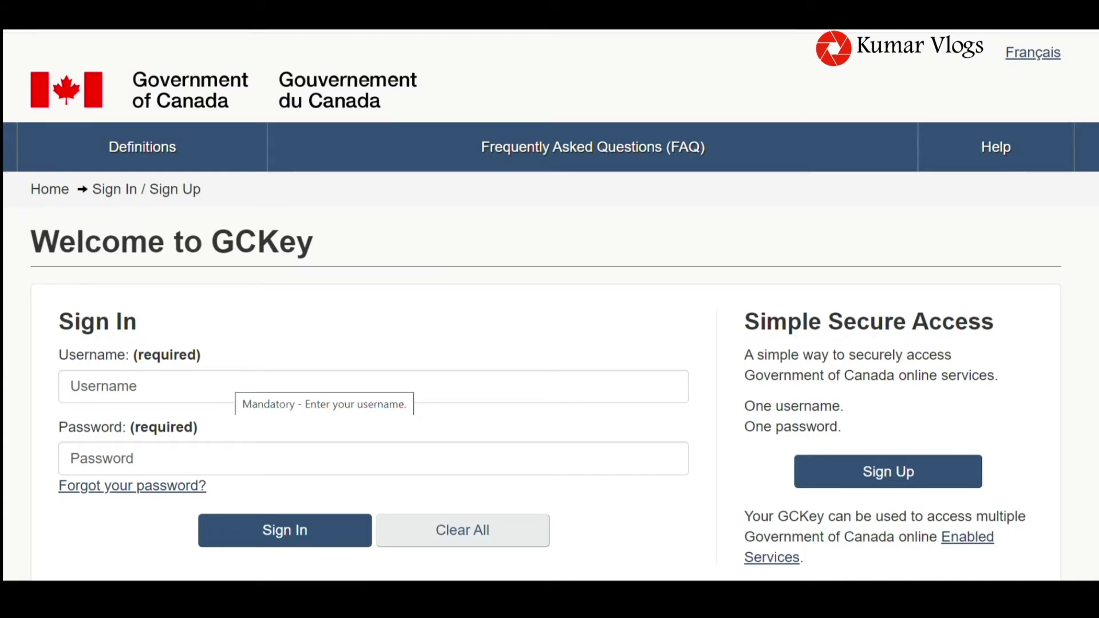
scroll(875, 455, down, 3)
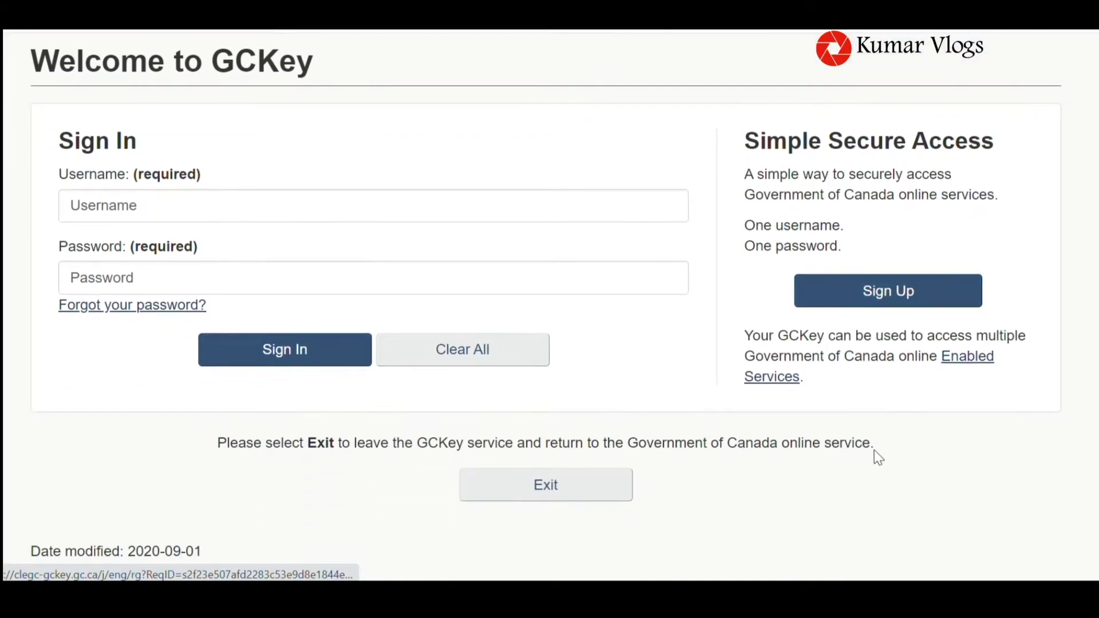
click(903, 301)
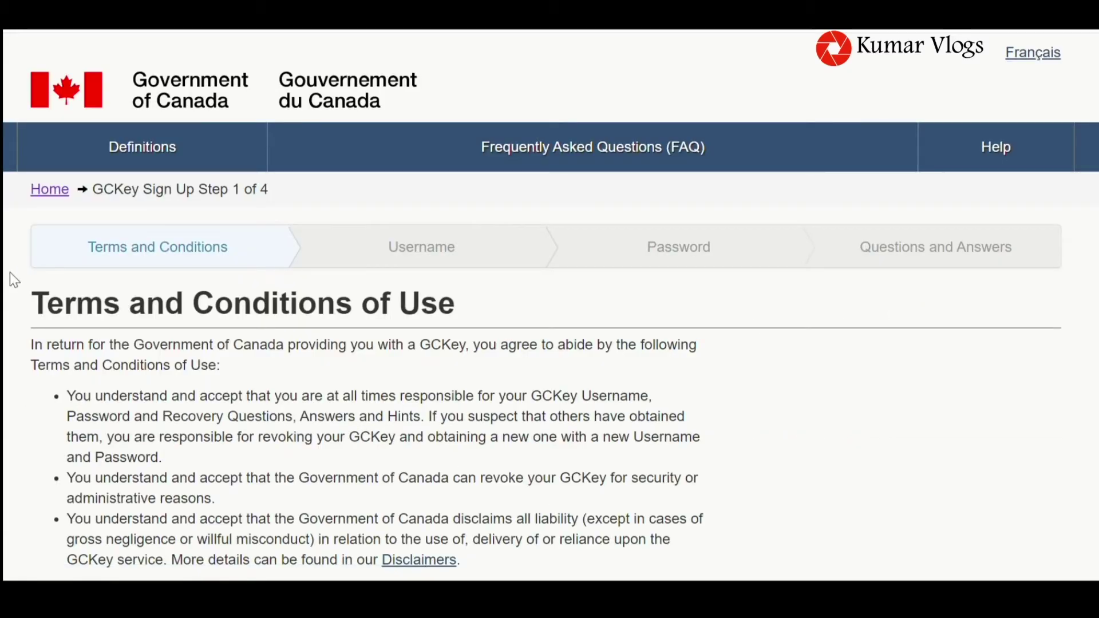
scroll(10, 274, down, 5)
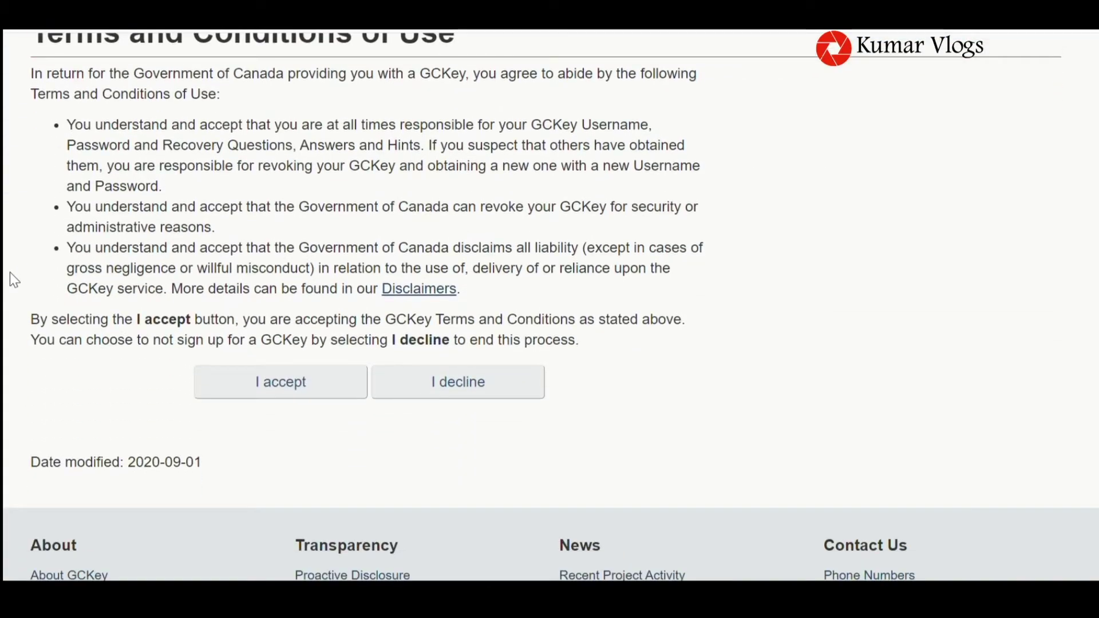
click(312, 392)
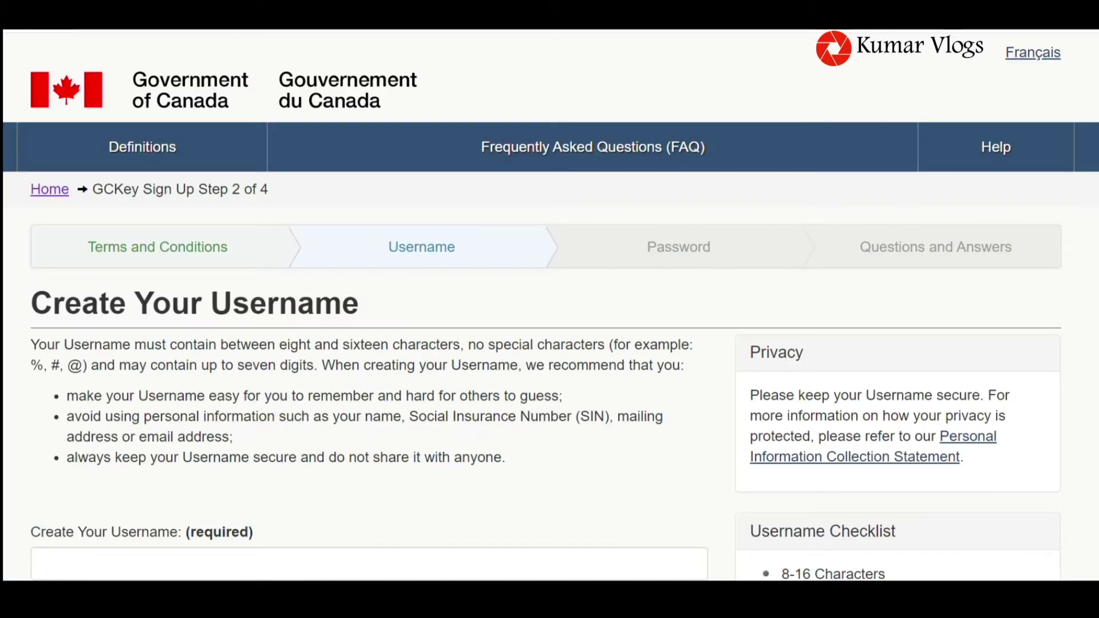
Step: Enter and submit a new GCKey username, then the account password
scroll(550, 309, down, 1)
scroll(549, 309, down, 1)
click(43, 473)
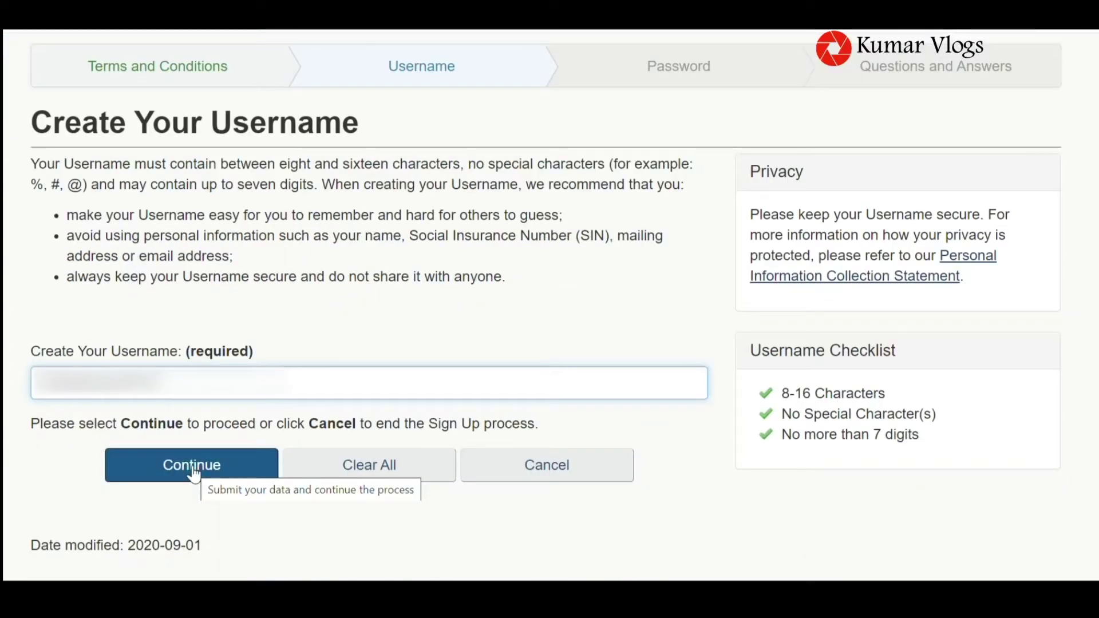
click(193, 472)
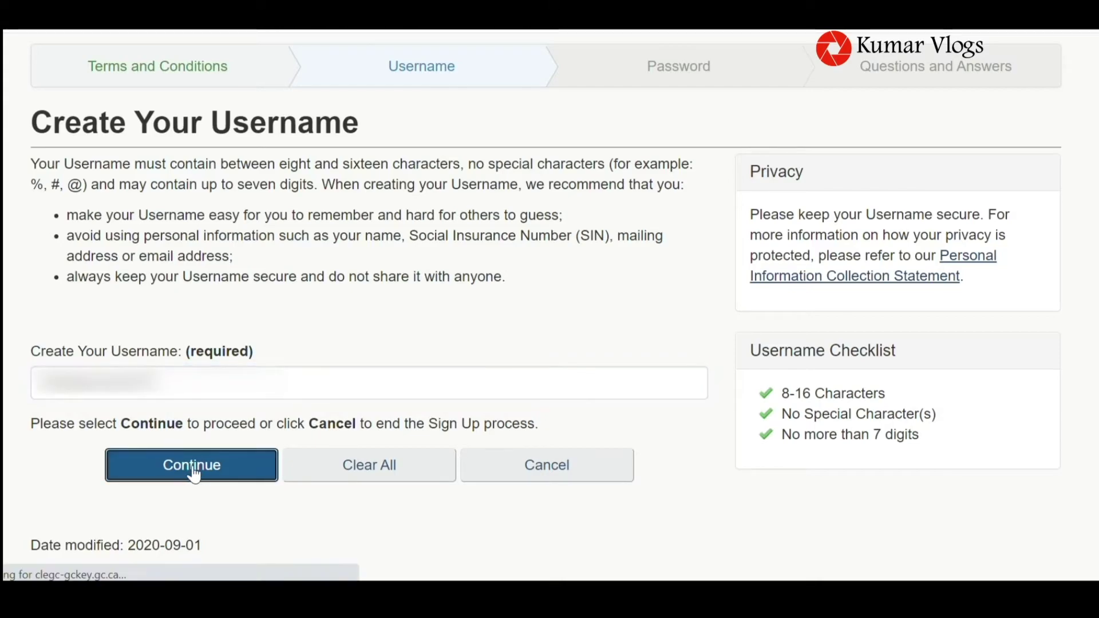
click(46, 456)
text(••)
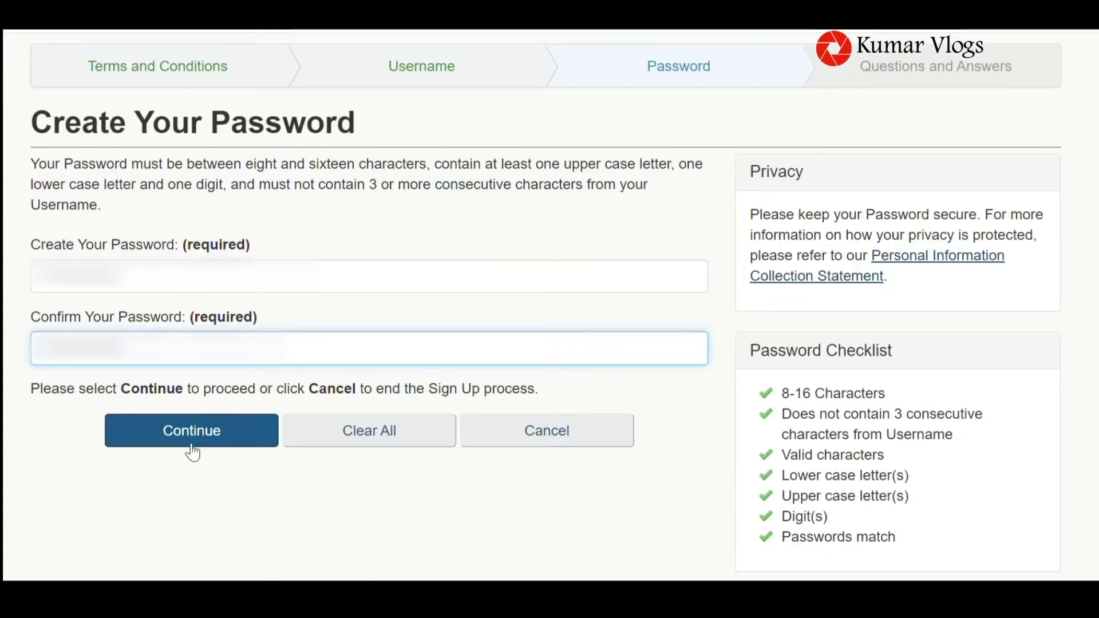
click(189, 438)
Step: Choose a recovery question, submit the answers, and finish sign-up
scroll(315, 486, down, 2)
scroll(255, 481, down, 1)
click(366, 263)
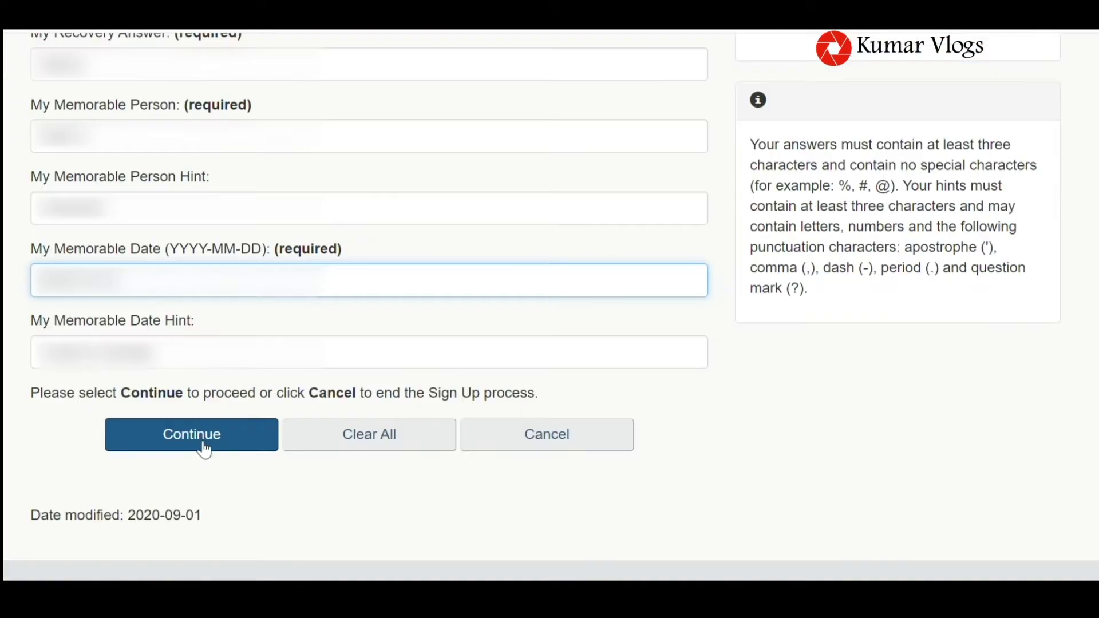
click(204, 445)
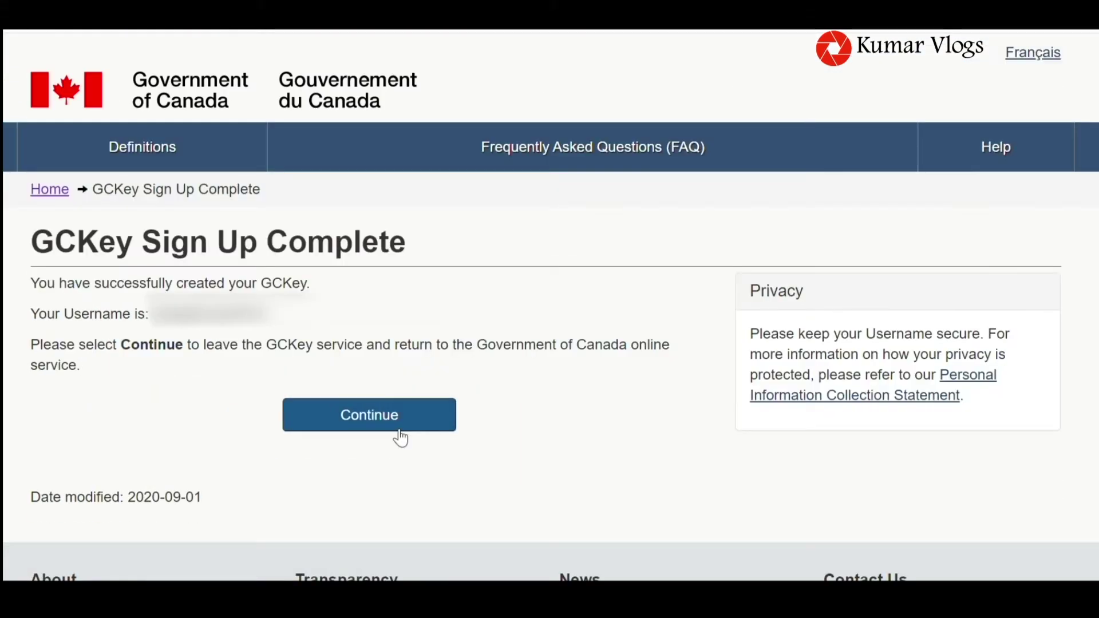
Step: Continue past the Sign Up Complete and Welcome pages back to the IRCC terms of use
click(400, 430)
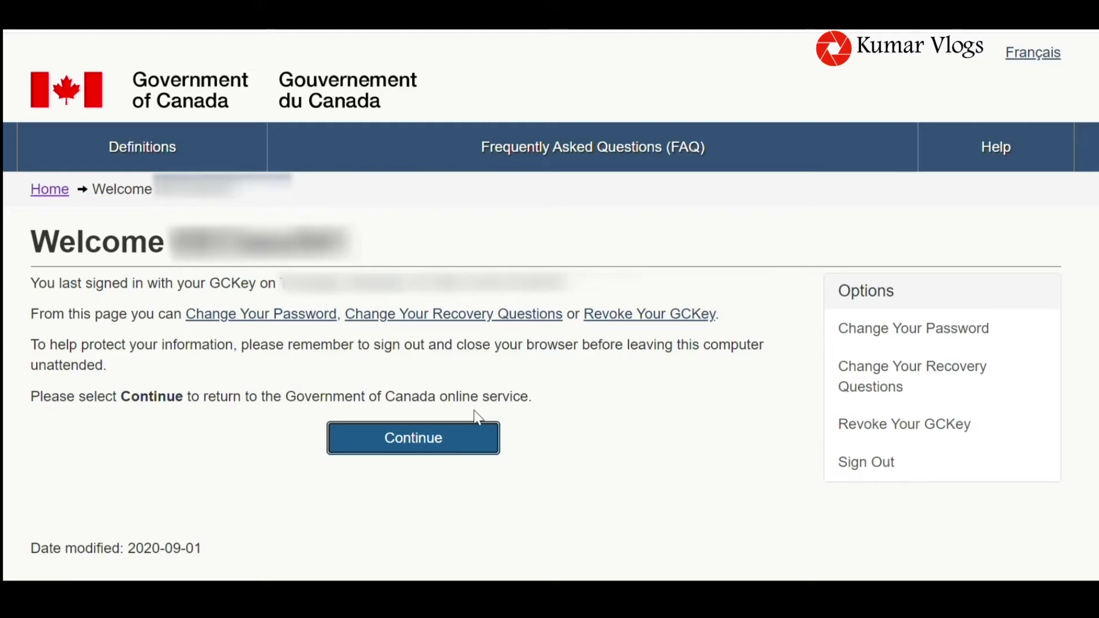
click(397, 438)
scroll(222, 407, down, 5)
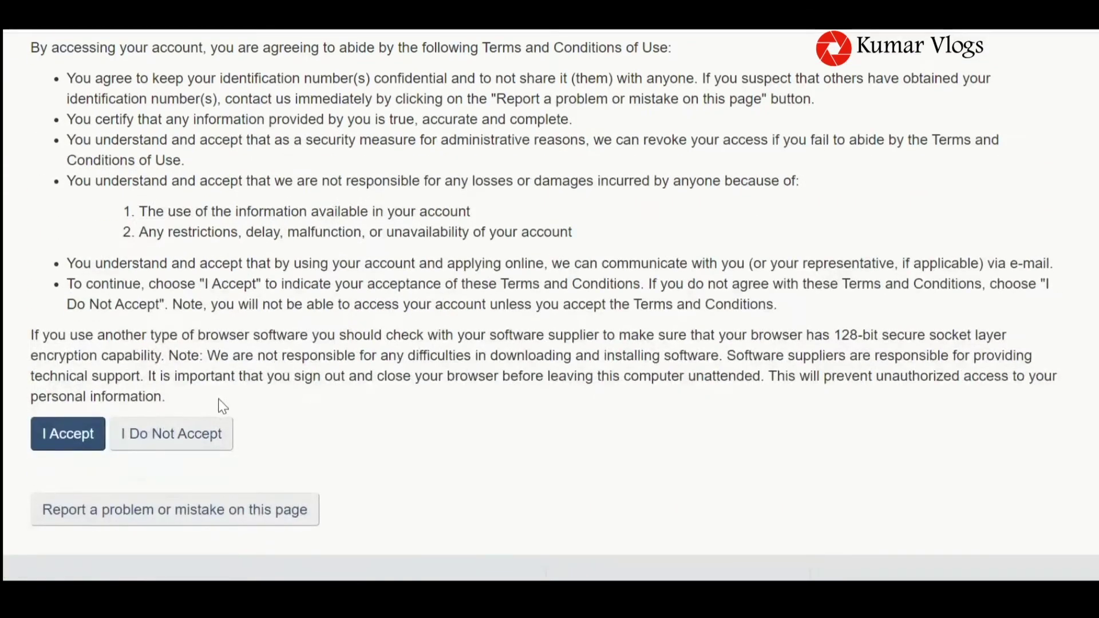
click(90, 433)
Step: Scroll down to the Create an account form asking for name, email and notification language
scroll(401, 401, down, 3)
scroll(384, 400, down, 2)
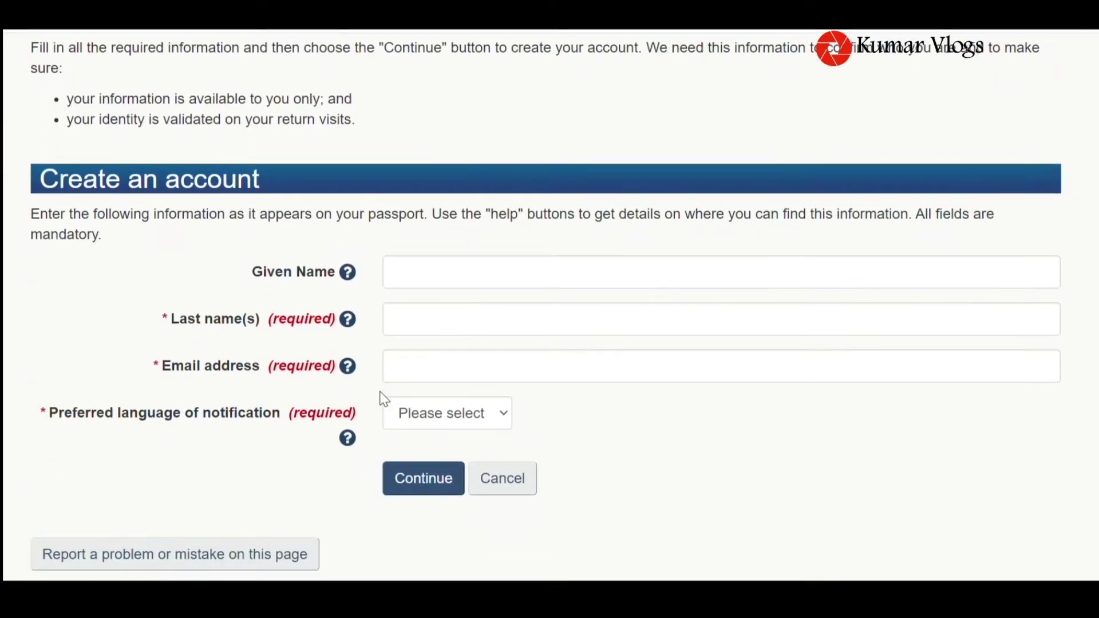